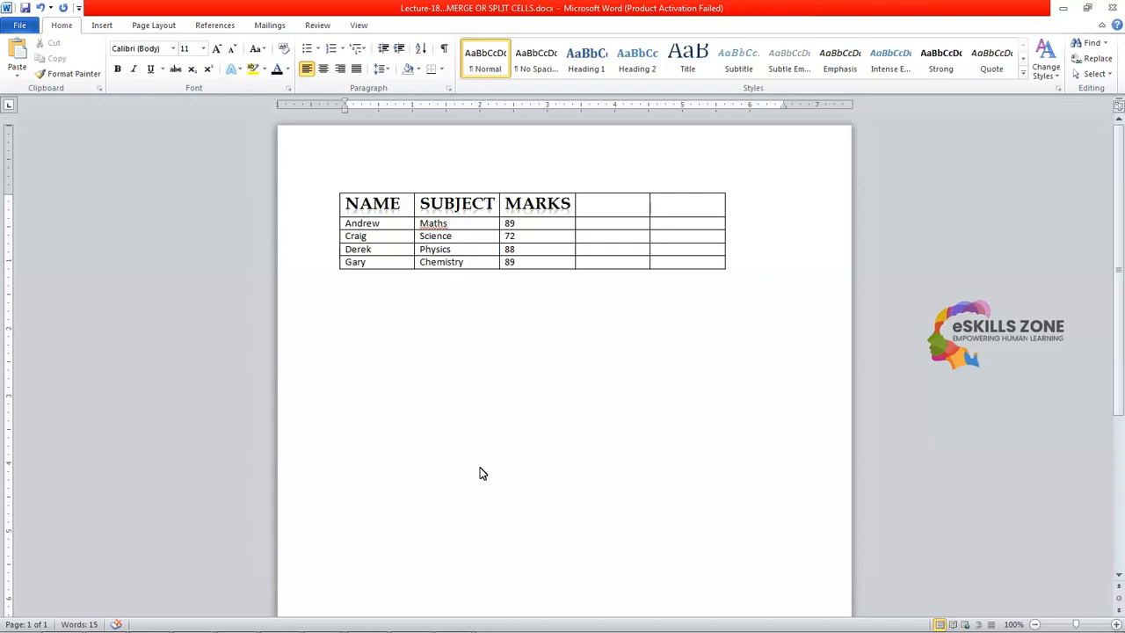
Delete the empty last column of the marks table
{"action": "left_click", "coordinate": [676, 203]}
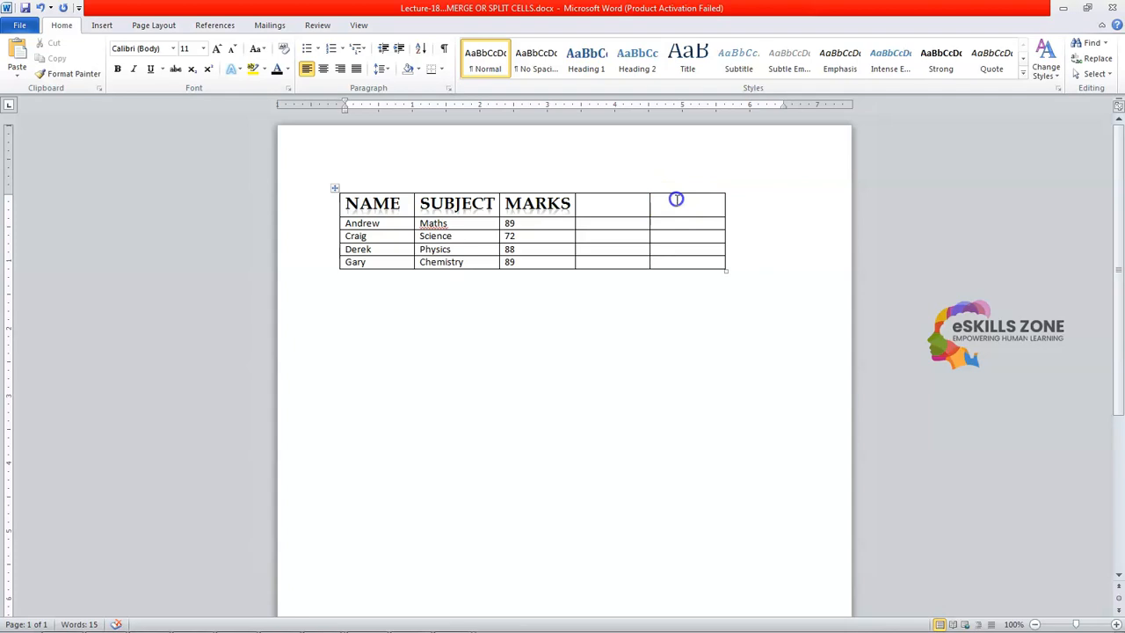
{"action": "left_click_drag", "start_coordinate": [680, 205], "coordinate": [682, 263]}
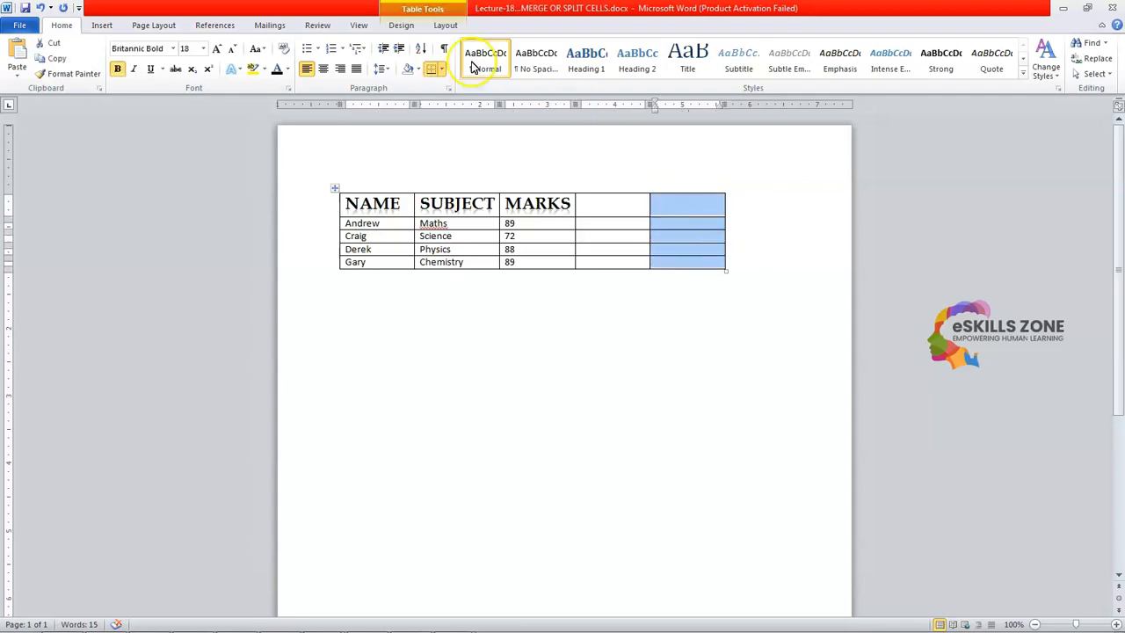
{"action": "left_click", "coordinate": [445, 26]}
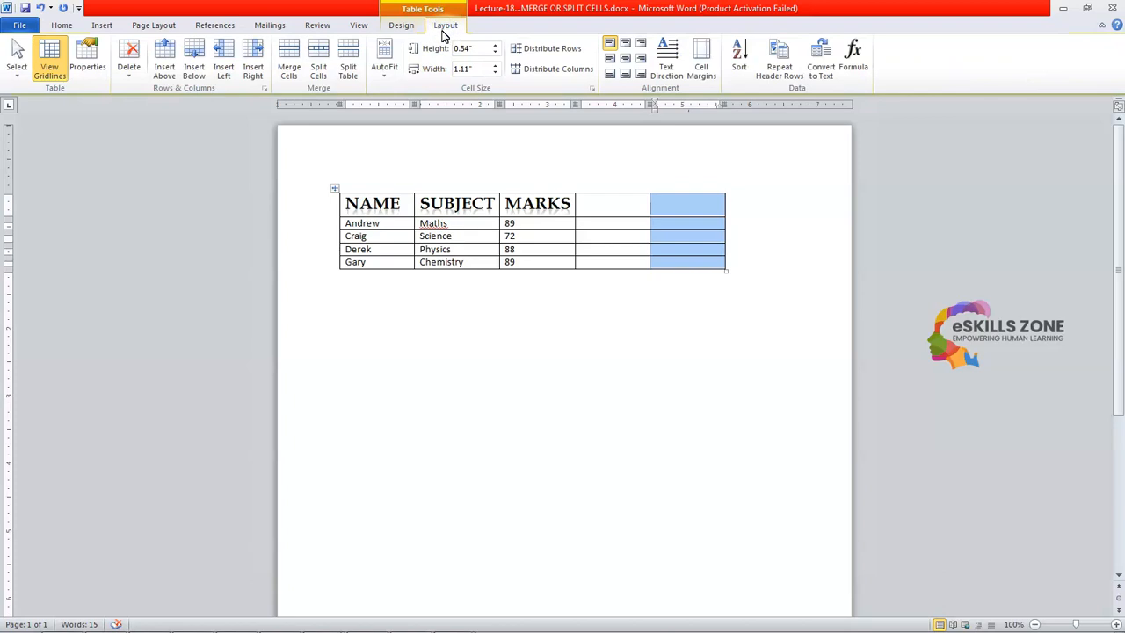
{"action": "left_click", "coordinate": [124, 73]}
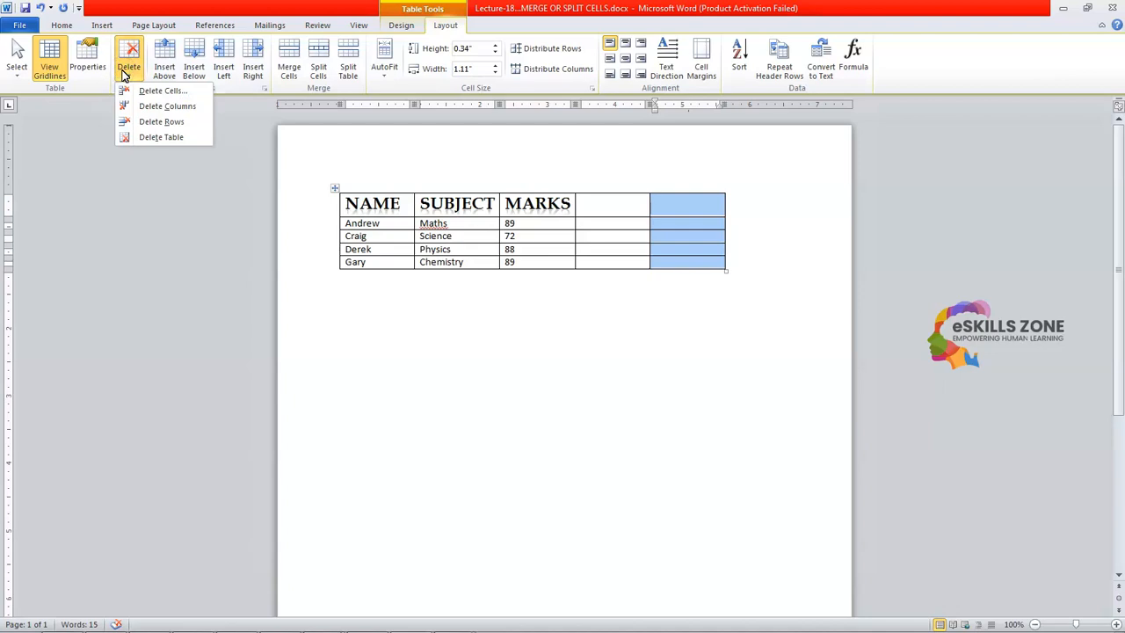
{"action": "left_click", "coordinate": [161, 109]}
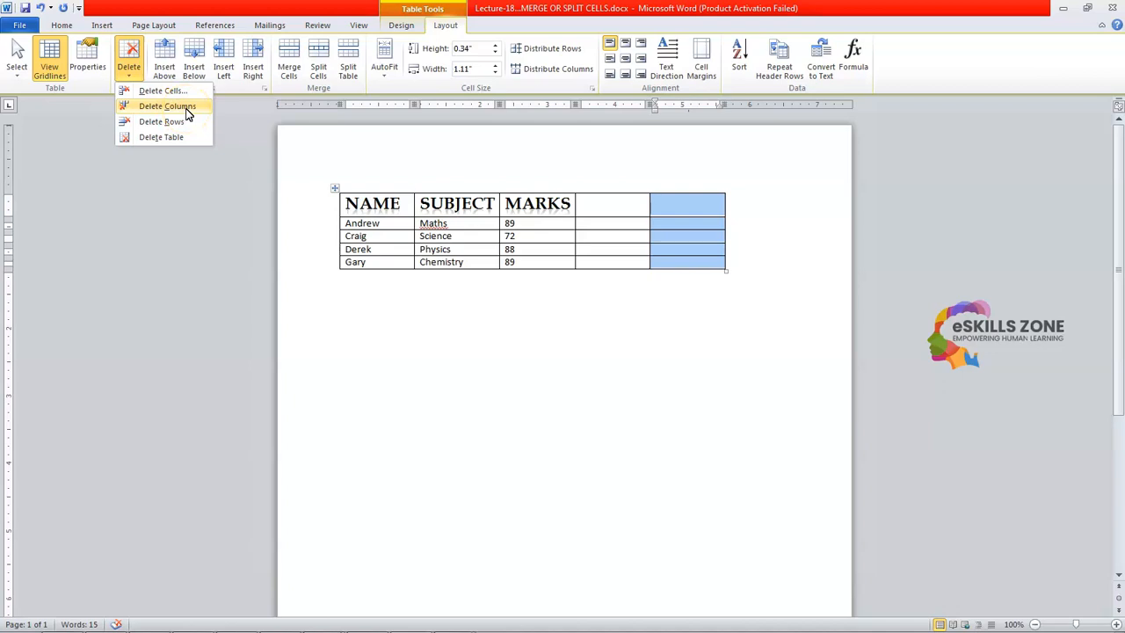
{"action": "left_click", "coordinate": [186, 109]}
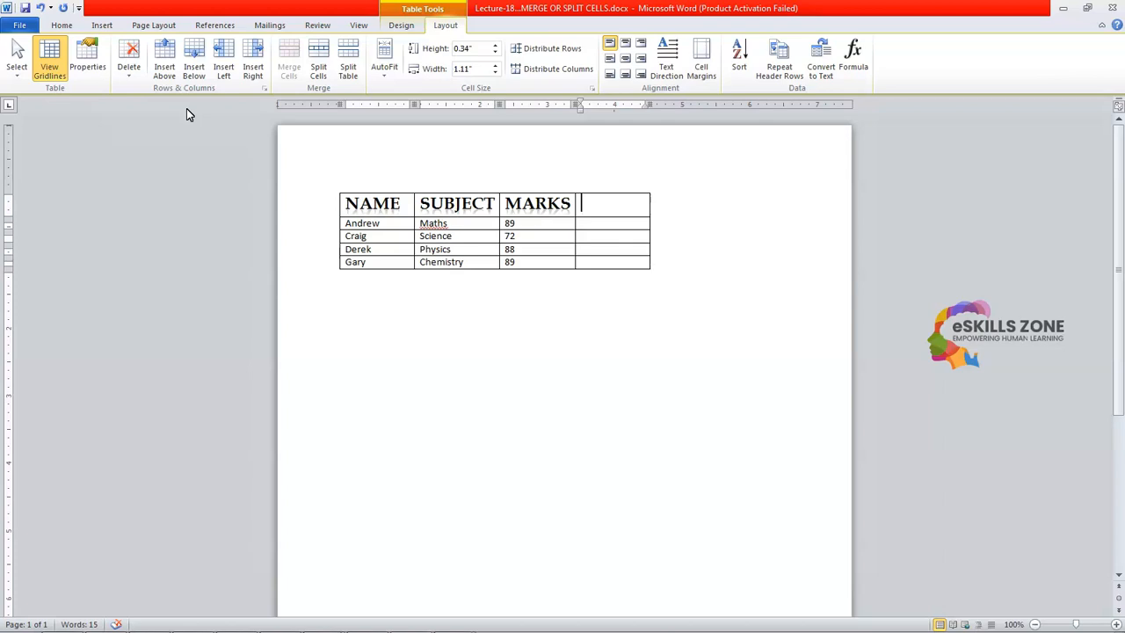
Undo the deletion of the table's last column
{"action": "key", "text": "alt+j"}
{"action": "key", "text": "l"}
{"action": "key", "text": "r"}
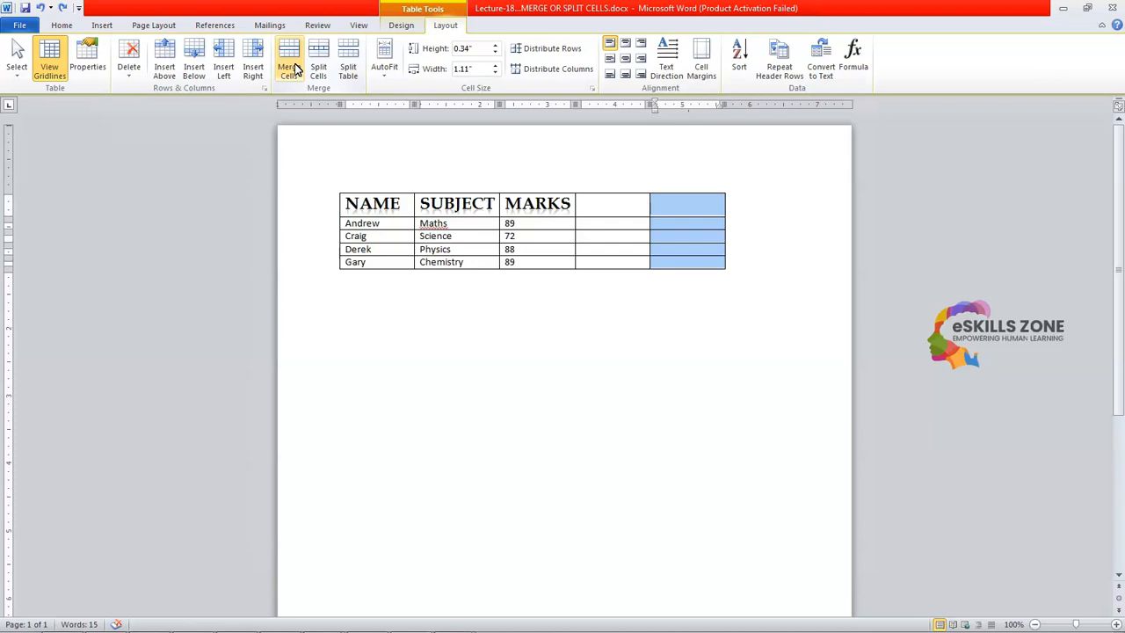
Merge the SUBJECT and MARKS header cells into a single cell
{"action": "left_click", "coordinate": [597, 206]}
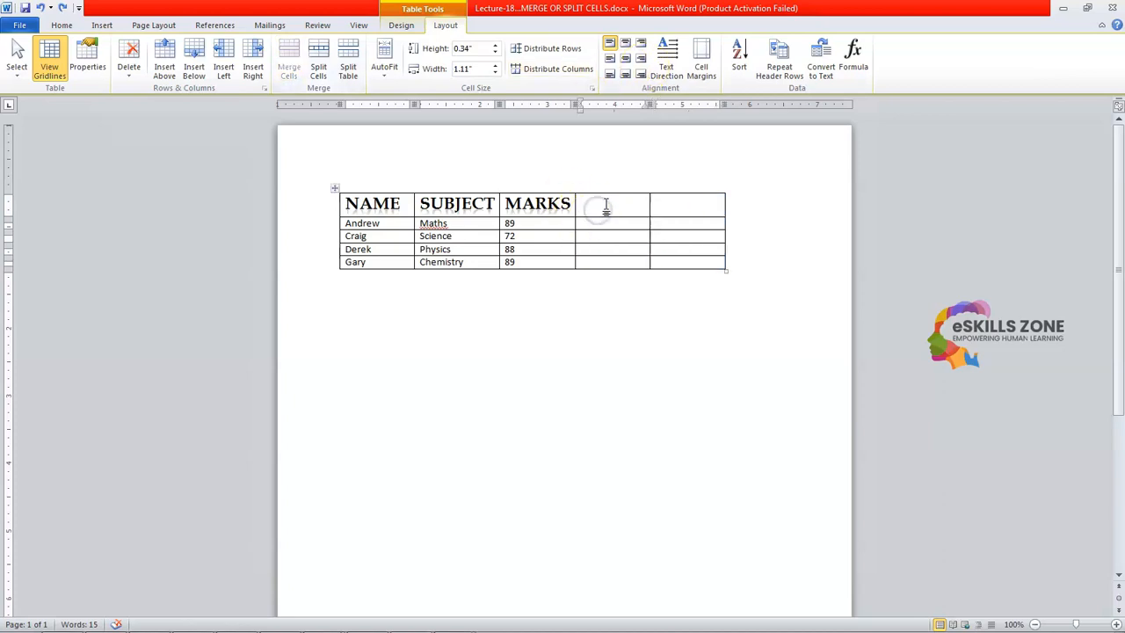
{"action": "left_click", "coordinate": [606, 204]}
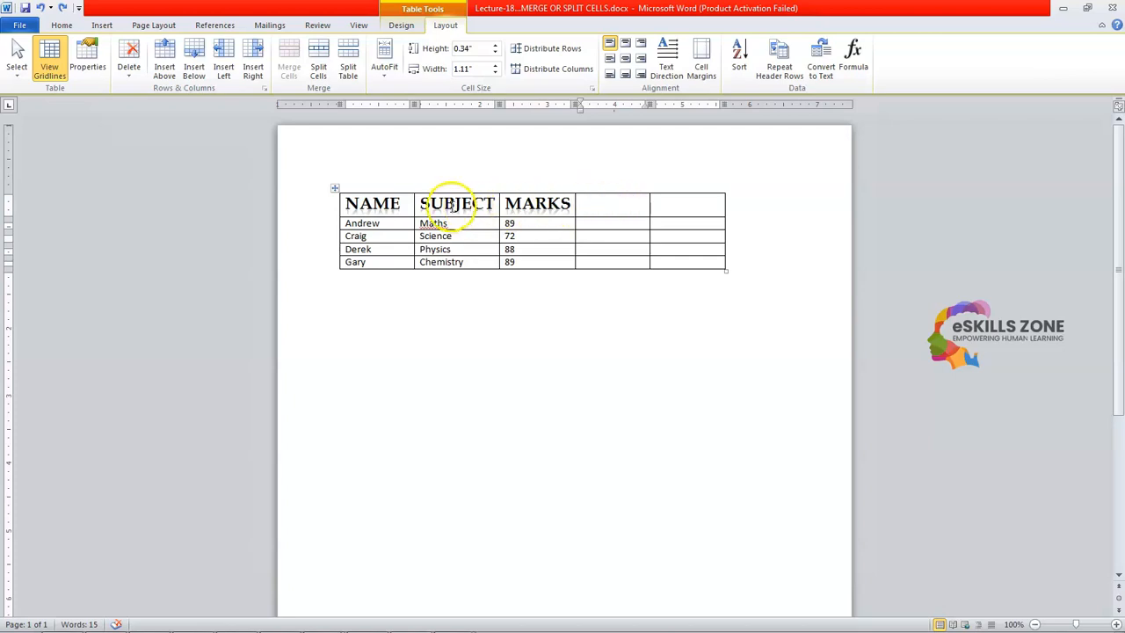
{"action": "left_click_drag", "start_coordinate": [459, 203], "coordinate": [520, 207]}
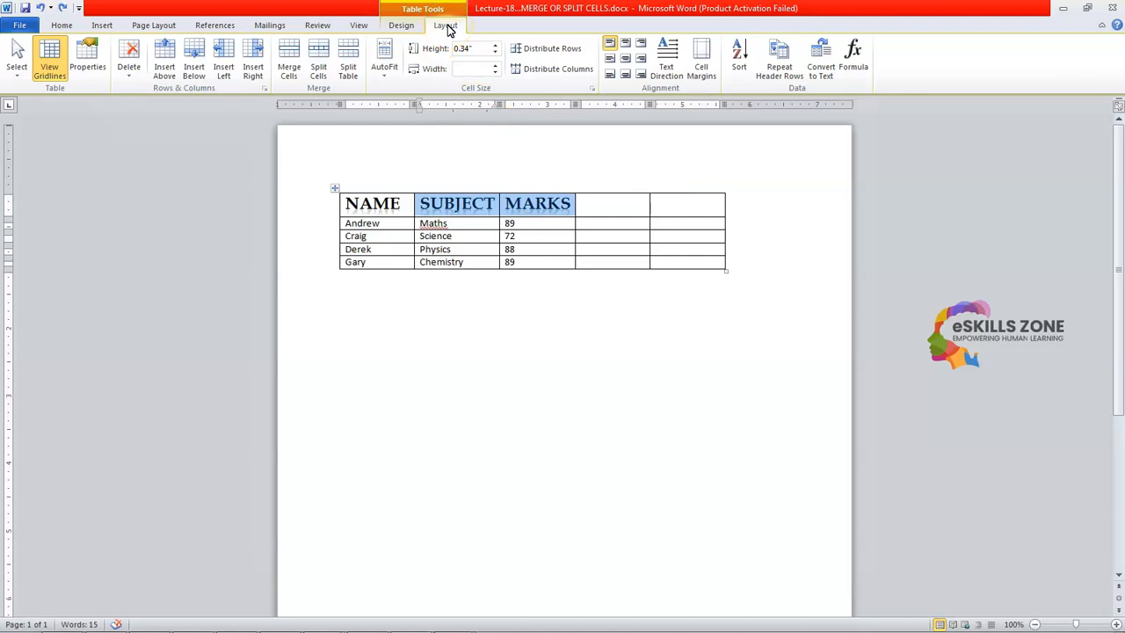
{"action": "left_click", "coordinate": [288, 71]}
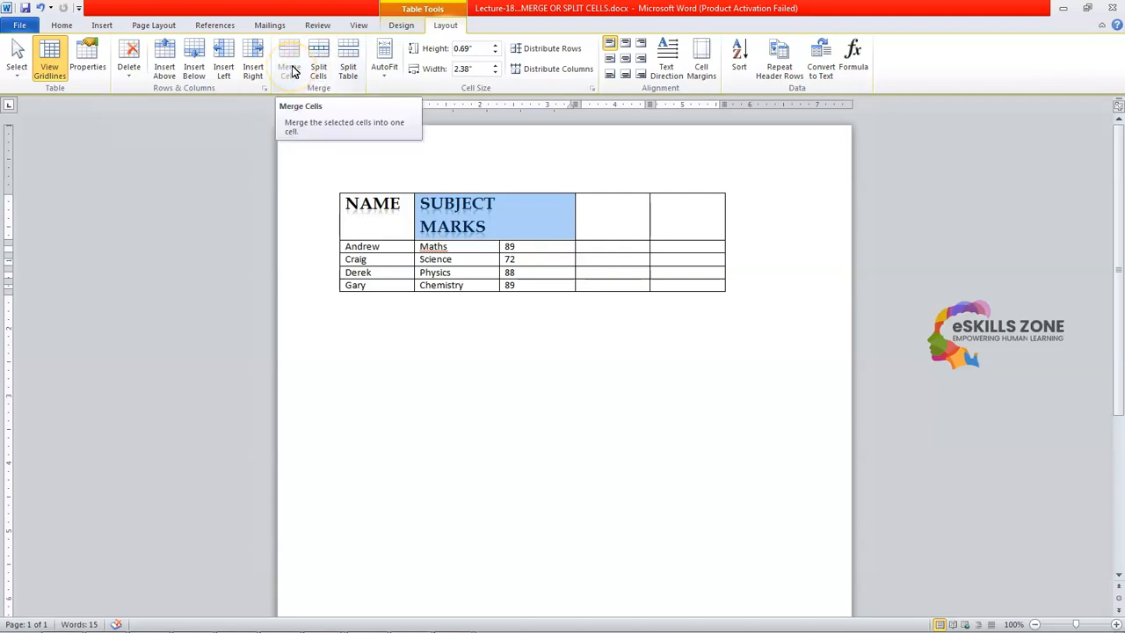
Merge the NAME header cell with the student name cell directly below it
{"action": "left_click", "coordinate": [374, 209]}
{"action": "left_click_drag", "start_coordinate": [378, 217], "coordinate": [404, 249]}
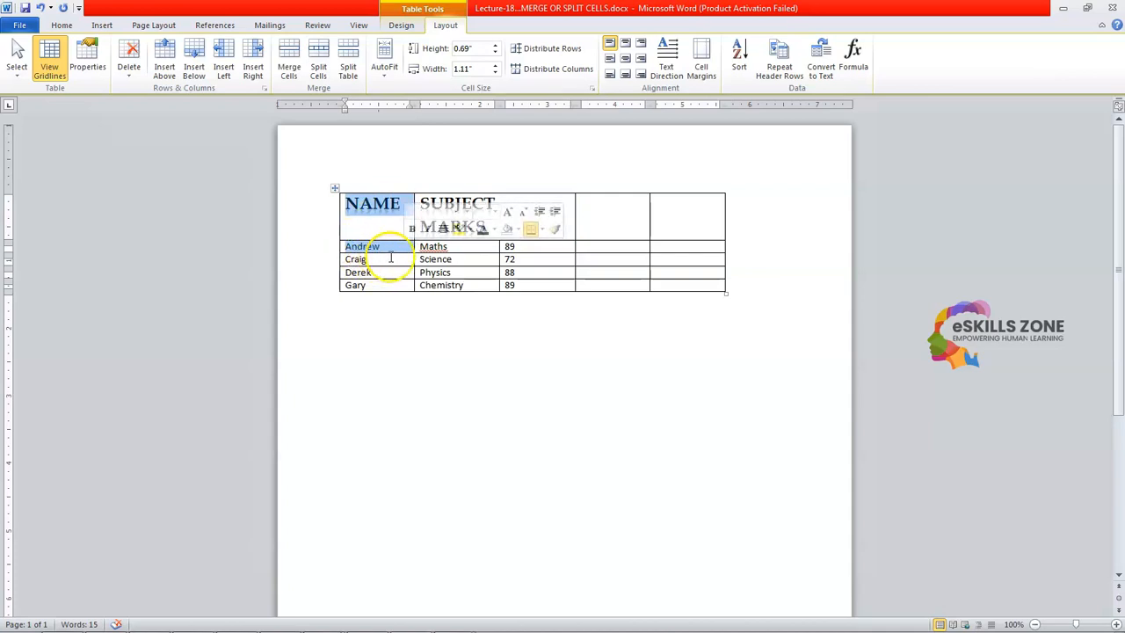
{"action": "left_click", "coordinate": [285, 63]}
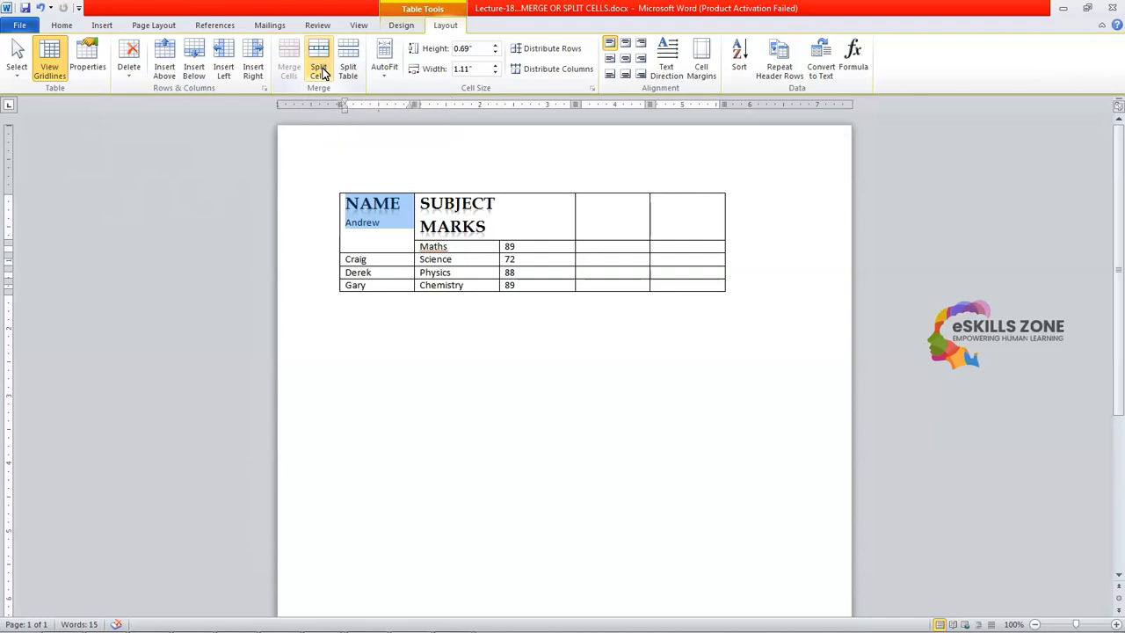
{"action": "left_click", "coordinate": [378, 227]}
{"action": "left_click_drag", "start_coordinate": [354, 202], "coordinate": [413, 221]}
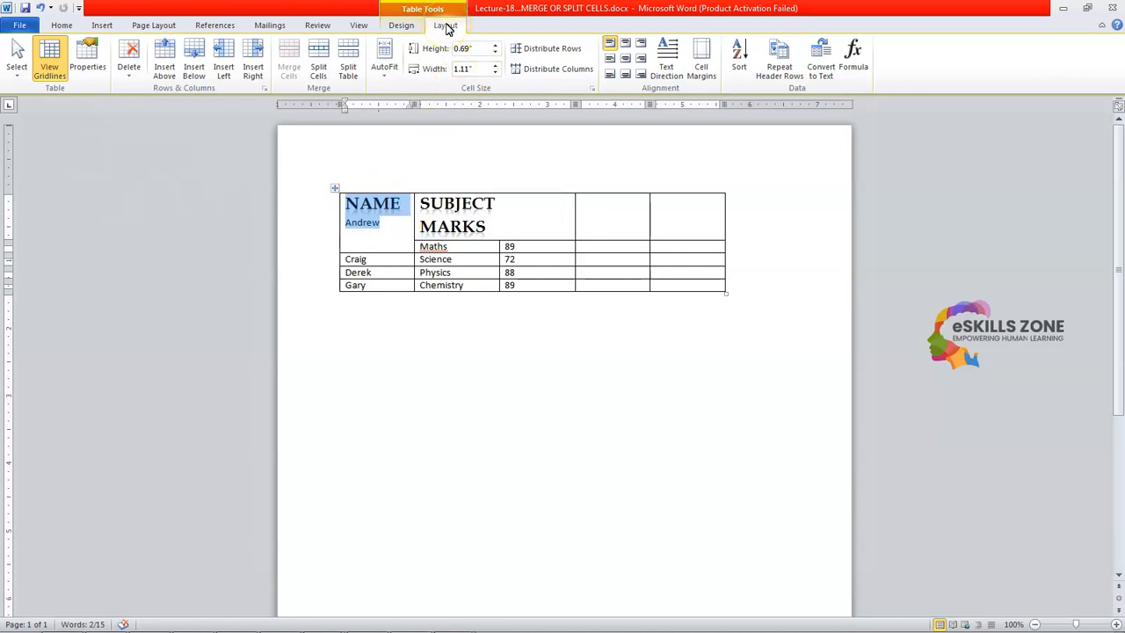
{"action": "left_click", "coordinate": [320, 75]}
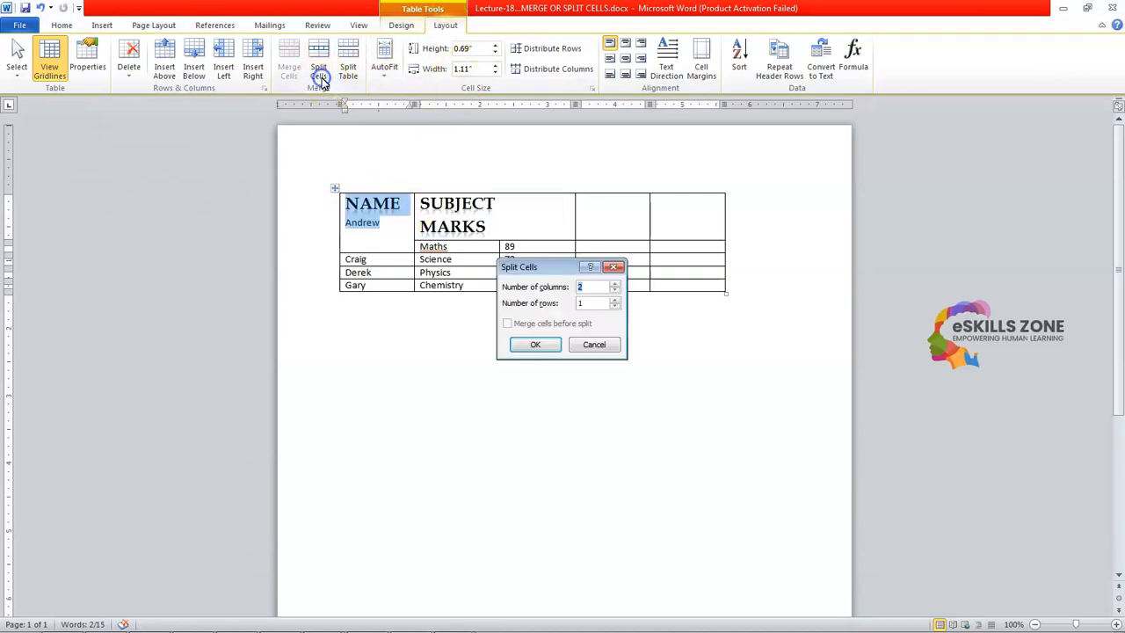
{"action": "left_click_drag", "start_coordinate": [532, 268], "coordinate": [505, 323]}
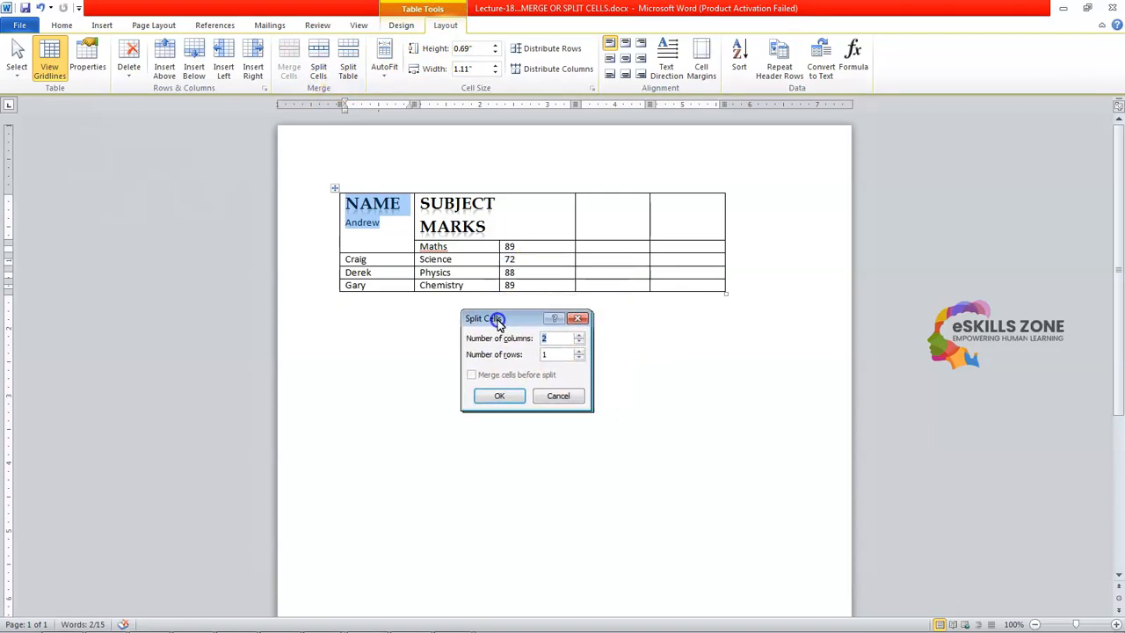
{"action": "left_click", "coordinate": [548, 394]}
Split the merged NAME cell into 1 column and 2 rows
{"action": "left_click", "coordinate": [319, 73]}
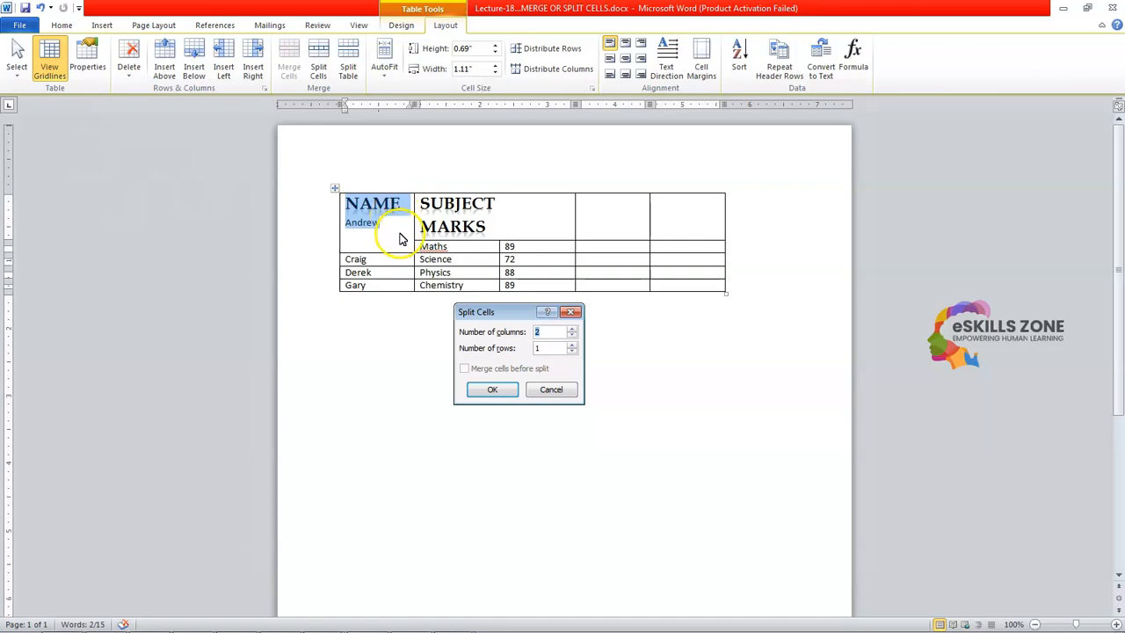
{"action": "left_click", "coordinate": [572, 345]}
{"action": "left_click", "coordinate": [572, 336]}
{"action": "left_click", "coordinate": [494, 392]}
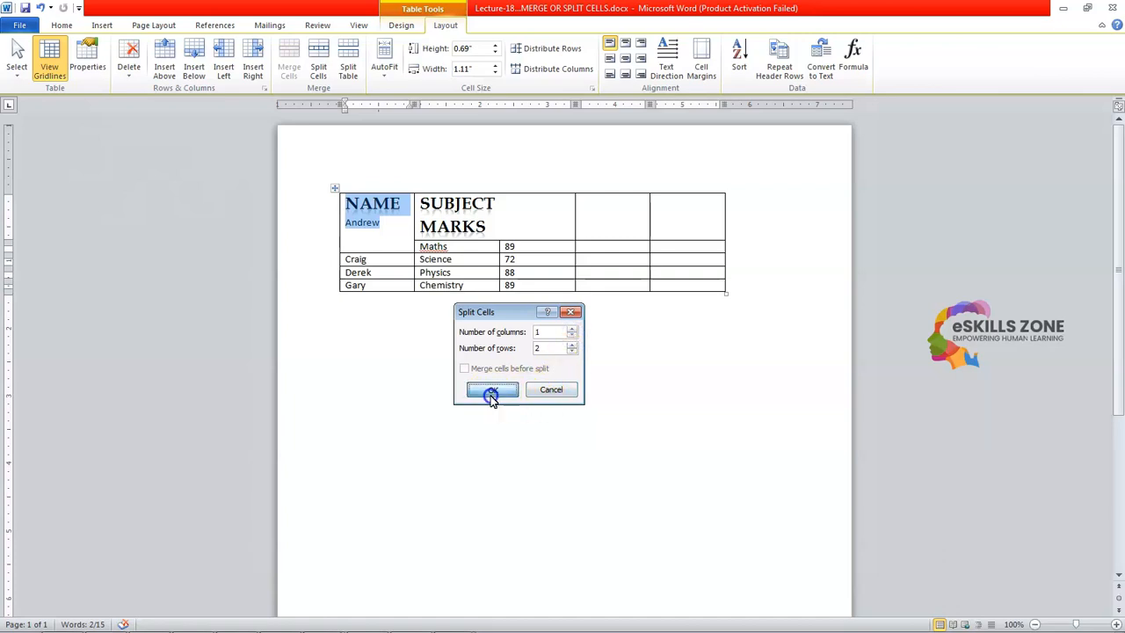
Move the student's name out of the NAME header cell into the empty cell below it
{"action": "left_click", "coordinate": [386, 227]}
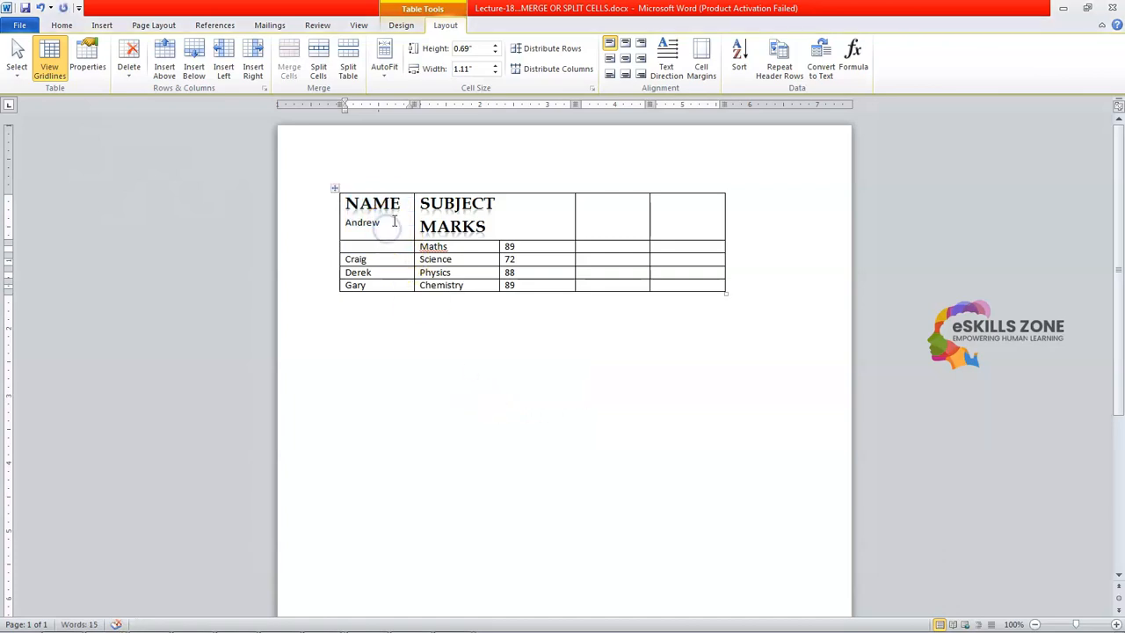
{"action": "left_click_drag", "start_coordinate": [383, 226], "coordinate": [345, 223]}
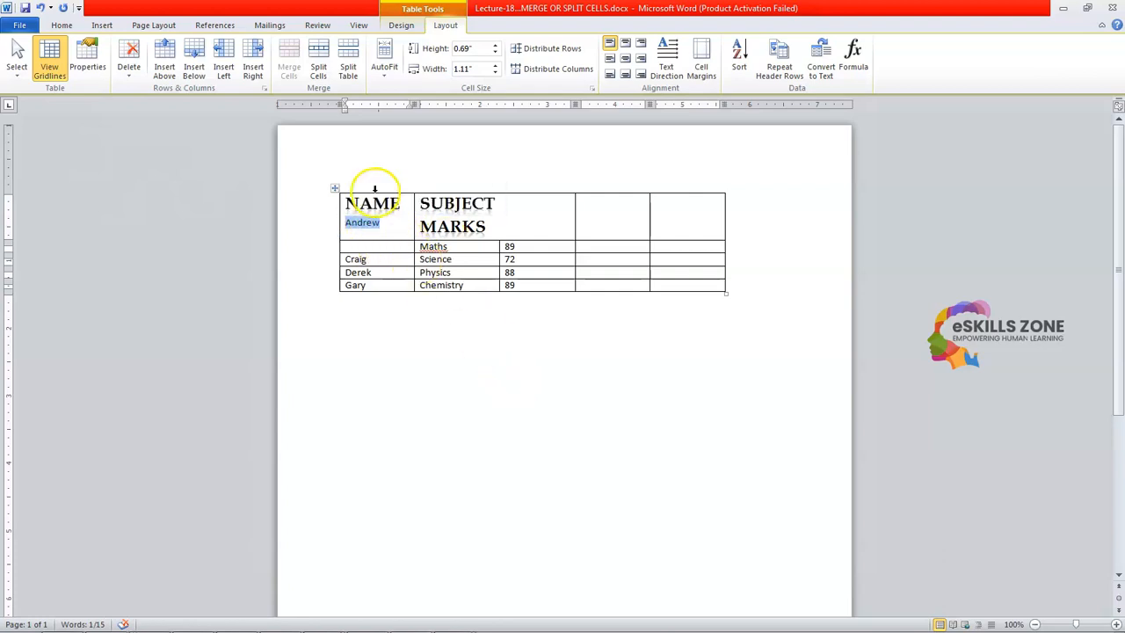
{"action": "right_click", "coordinate": [371, 227]}
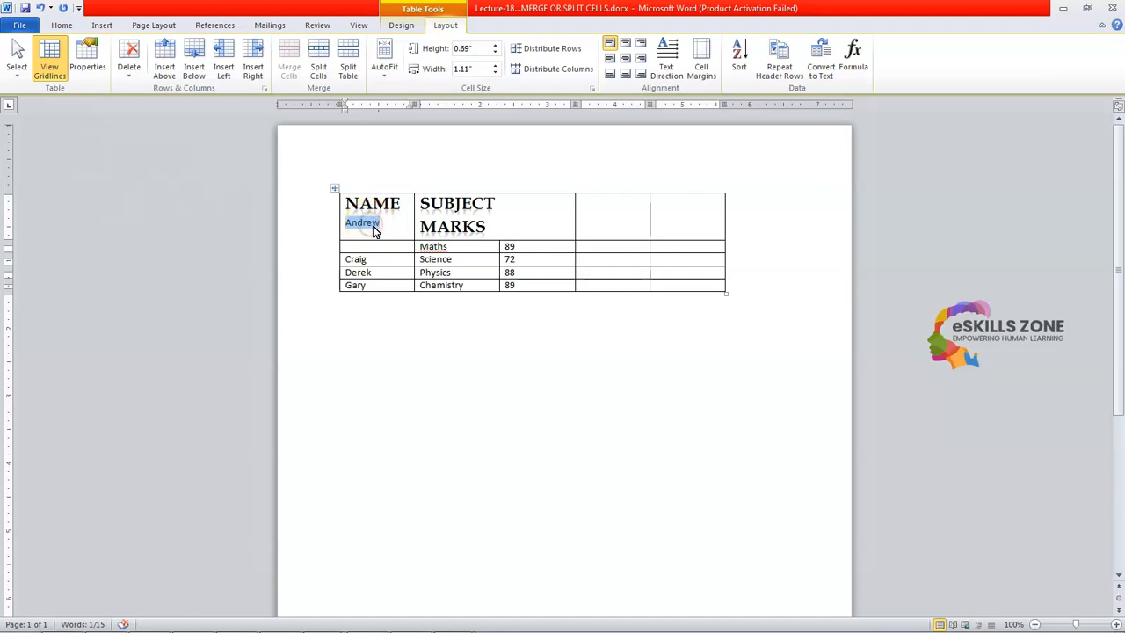
{"action": "left_click", "coordinate": [400, 232]}
{"action": "right_click", "coordinate": [378, 247]}
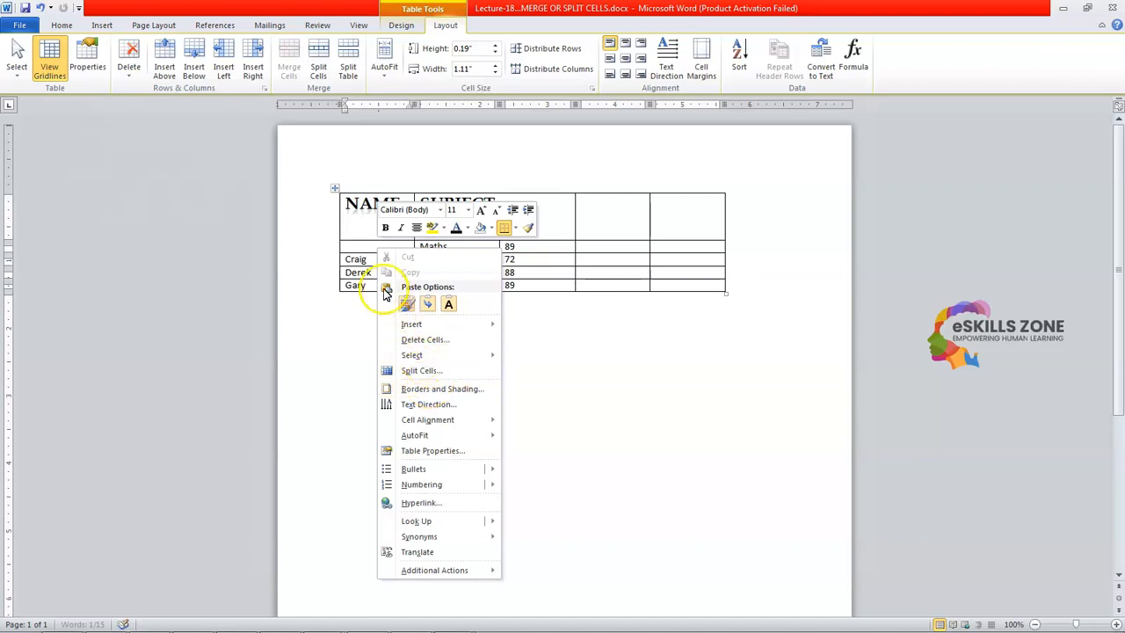
{"action": "left_click", "coordinate": [359, 248]}
{"action": "key", "text": "ctrl+v"}
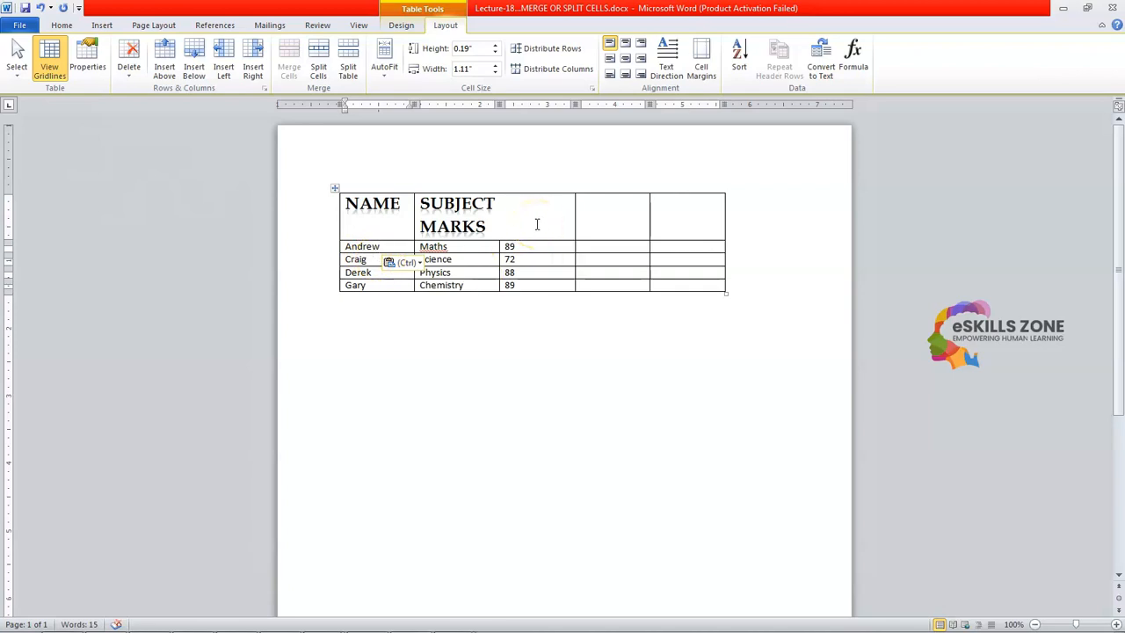
Split the merged SUBJECT and MARKS cell into 2 columns and 1 row, and align its divider with the column border below
{"action": "left_click_drag", "start_coordinate": [418, 203], "coordinate": [530, 227]}
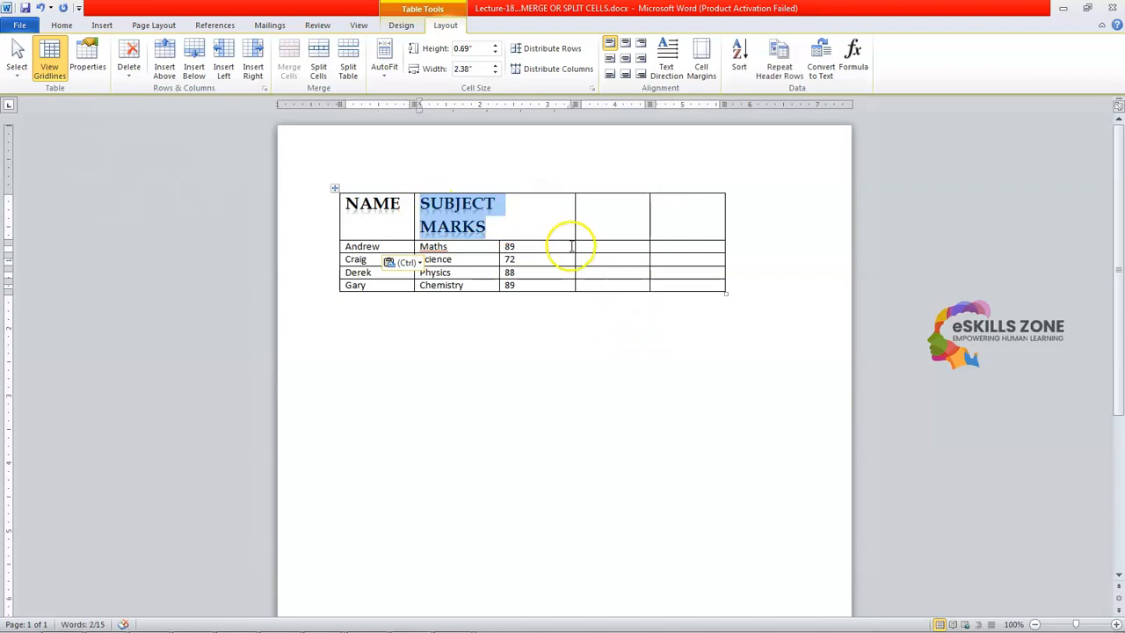
{"action": "left_click", "coordinate": [317, 75]}
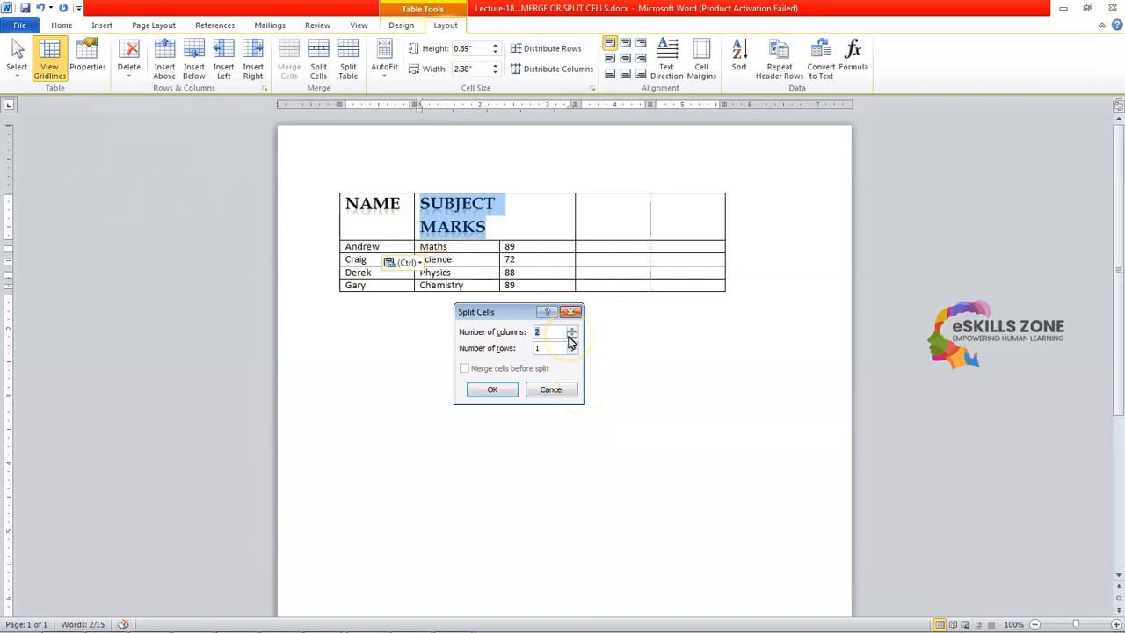
{"action": "left_click", "coordinate": [501, 394]}
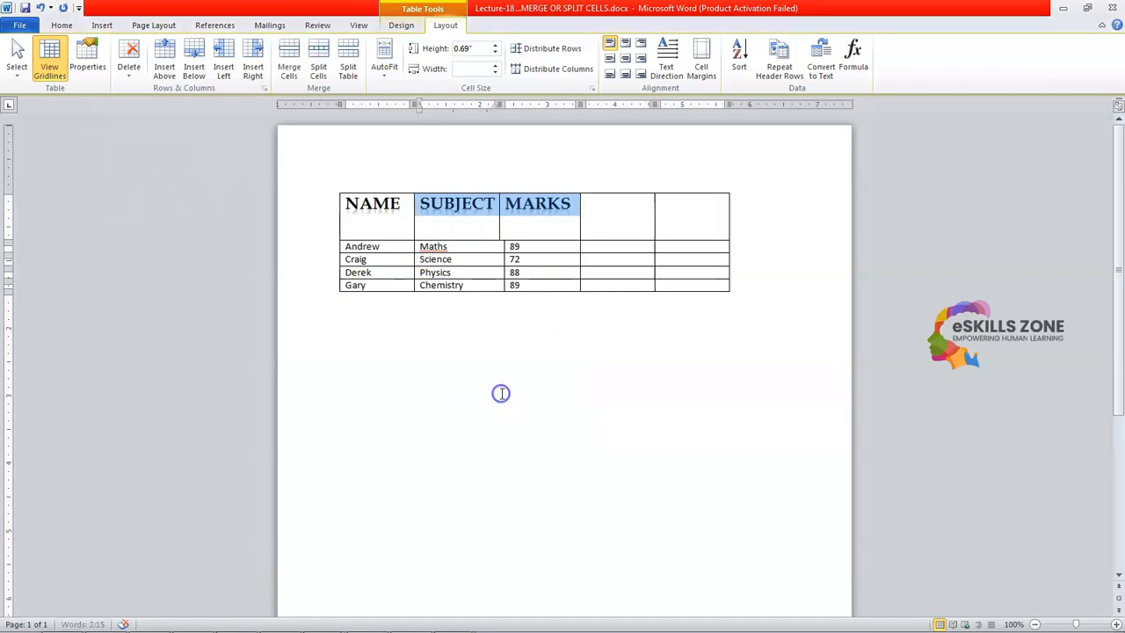
{"action": "left_click", "coordinate": [483, 227]}
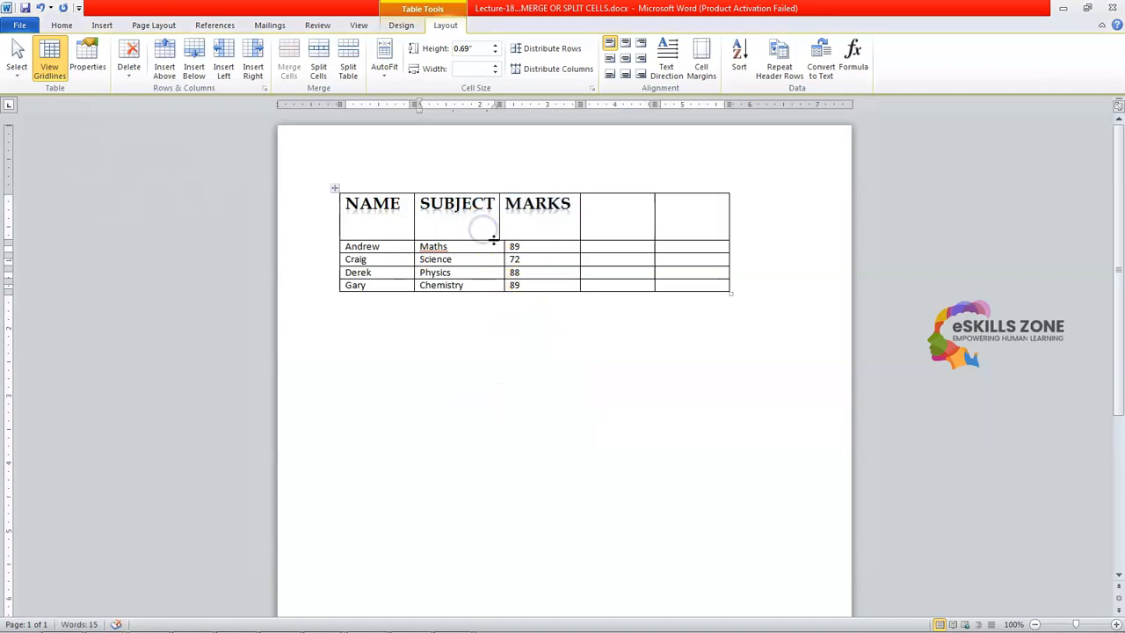
{"action": "left_click_drag", "start_coordinate": [499, 218], "coordinate": [504, 217]}
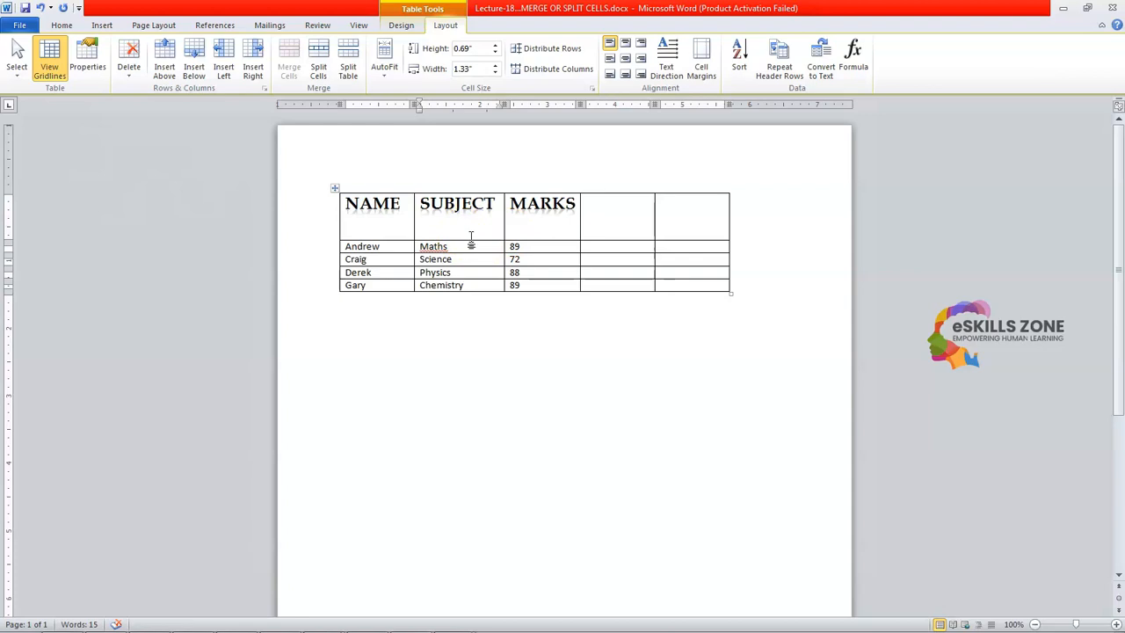
Remove the empty line under NAME and reduce the header row's height to about 0.49 inches
{"action": "left_click_drag", "start_coordinate": [471, 242], "coordinate": [472, 228]}
{"action": "left_click", "coordinate": [389, 228]}
{"action": "key", "text": "BackSpace"}
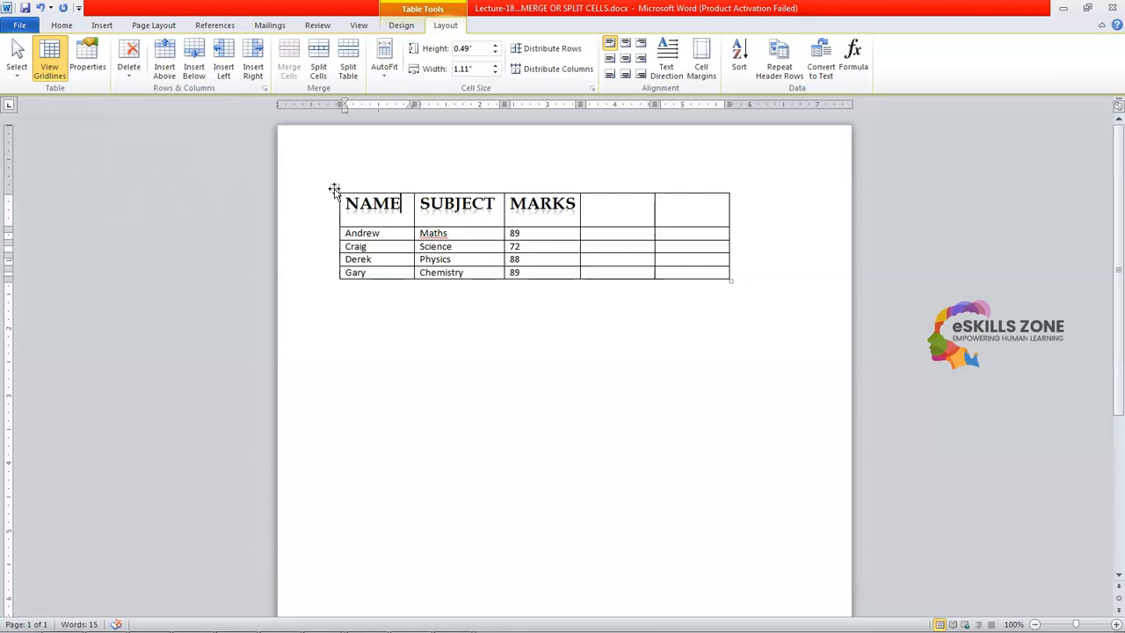
Move the whole table down to the middle of the page and back up, slightly above its original place
{"action": "left_click_drag", "start_coordinate": [334, 190], "coordinate": [333, 398]}
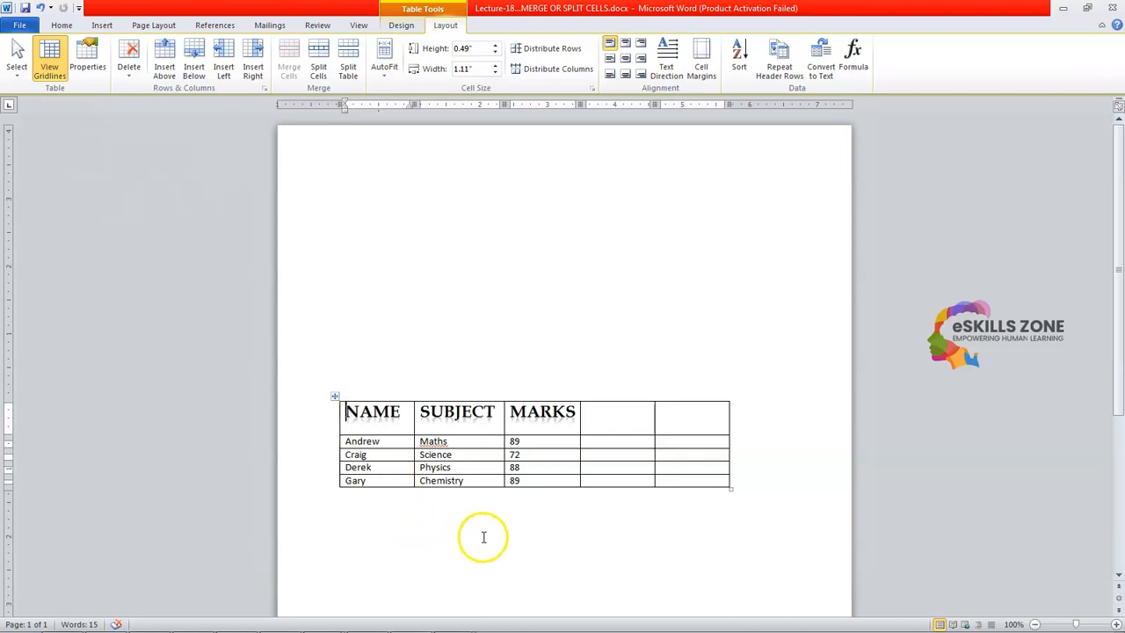
{"action": "left_click", "coordinate": [334, 396]}
{"action": "left_click_drag", "start_coordinate": [334, 397], "coordinate": [353, 170]}
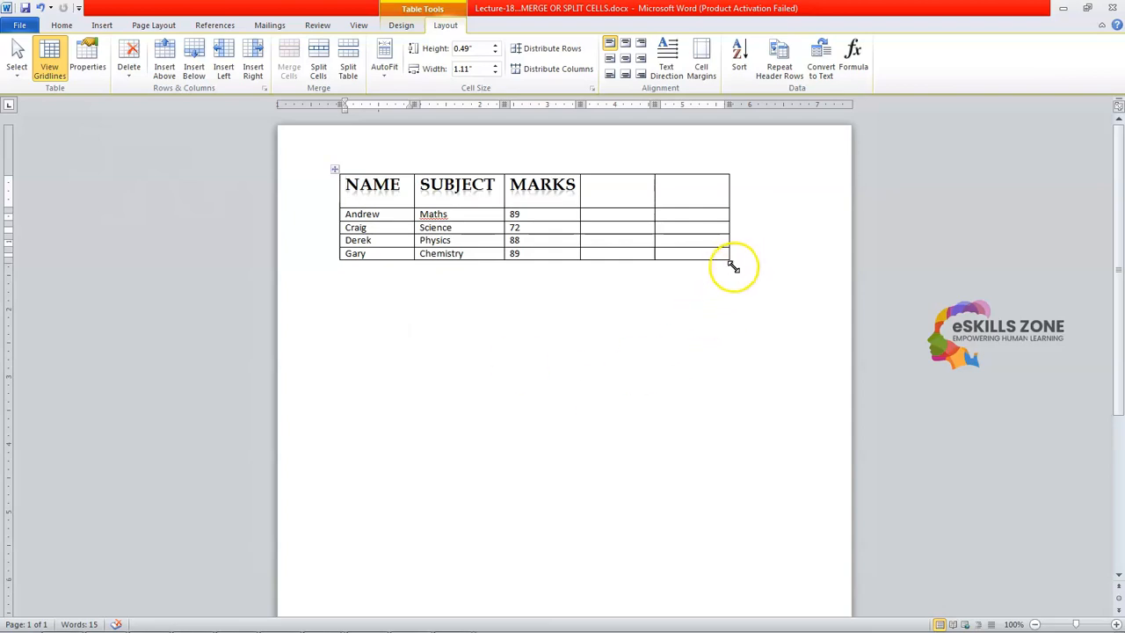
Enlarge the table to a header row about 0.96 inches high and a first column about 1.29 inches wide, and reposition it on the page
{"action": "left_click_drag", "start_coordinate": [729, 262], "coordinate": [769, 339]}
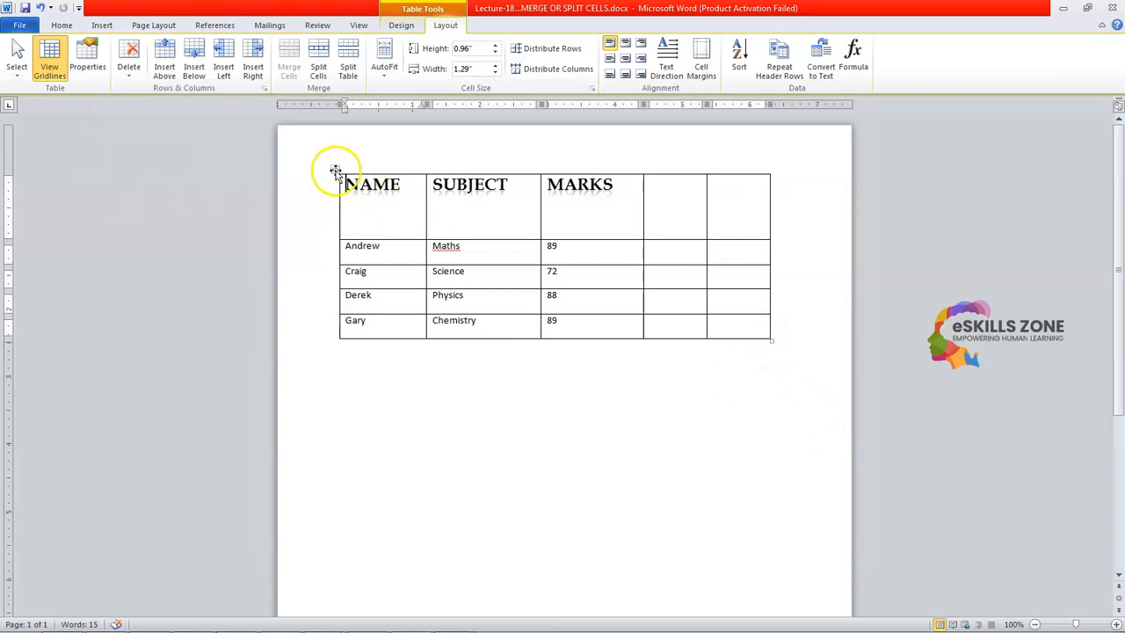
{"action": "left_click_drag", "start_coordinate": [334, 170], "coordinate": [352, 364]}
{"action": "scroll", "coordinate": [542, 313], "scroll_direction": "down", "scroll_amount": 3}
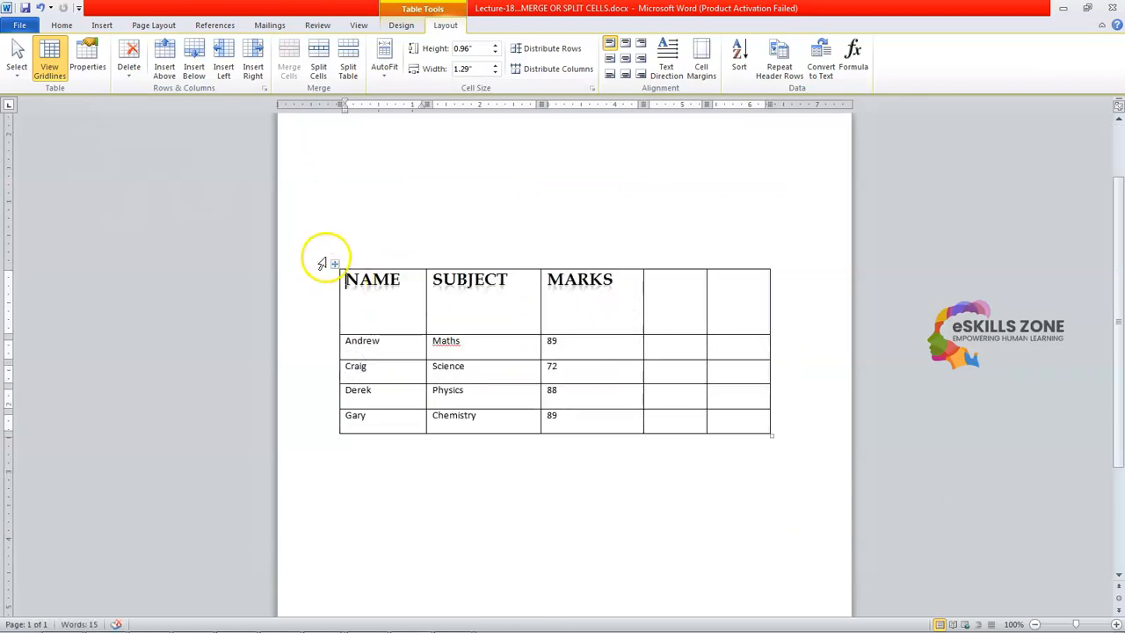
{"action": "left_click_drag", "start_coordinate": [334, 266], "coordinate": [336, 162]}
Resize the whole table through several proportions, finishing with a header row about 0.88 inches high and a first column about 1.38 inches wide
{"action": "left_click_drag", "start_coordinate": [772, 330], "coordinate": [796, 295]}
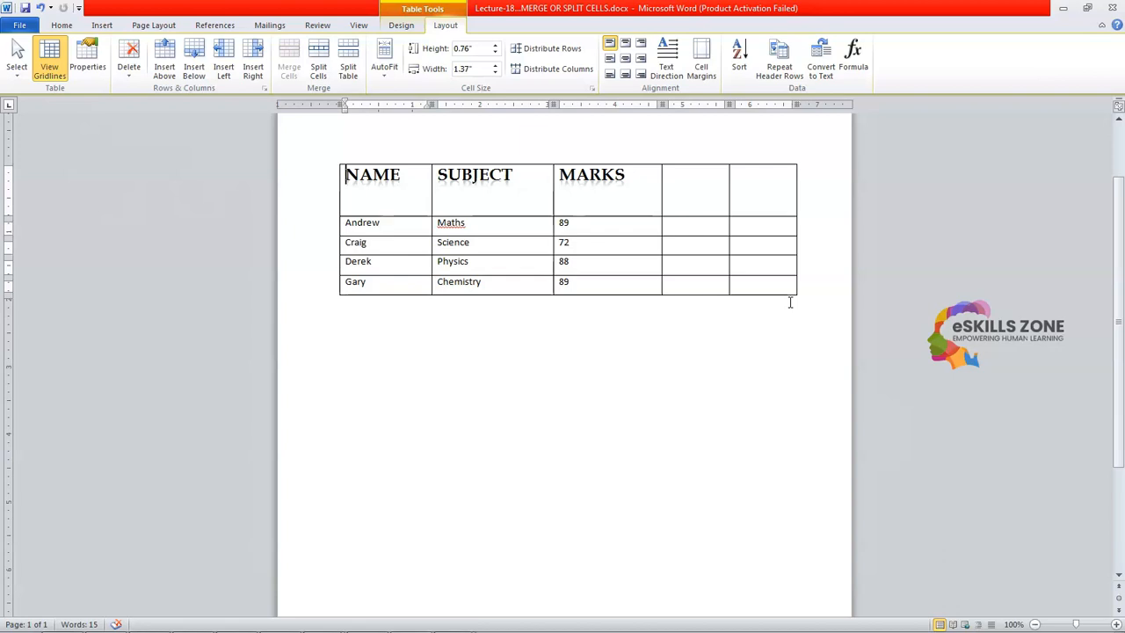
{"action": "left_click", "coordinate": [745, 243]}
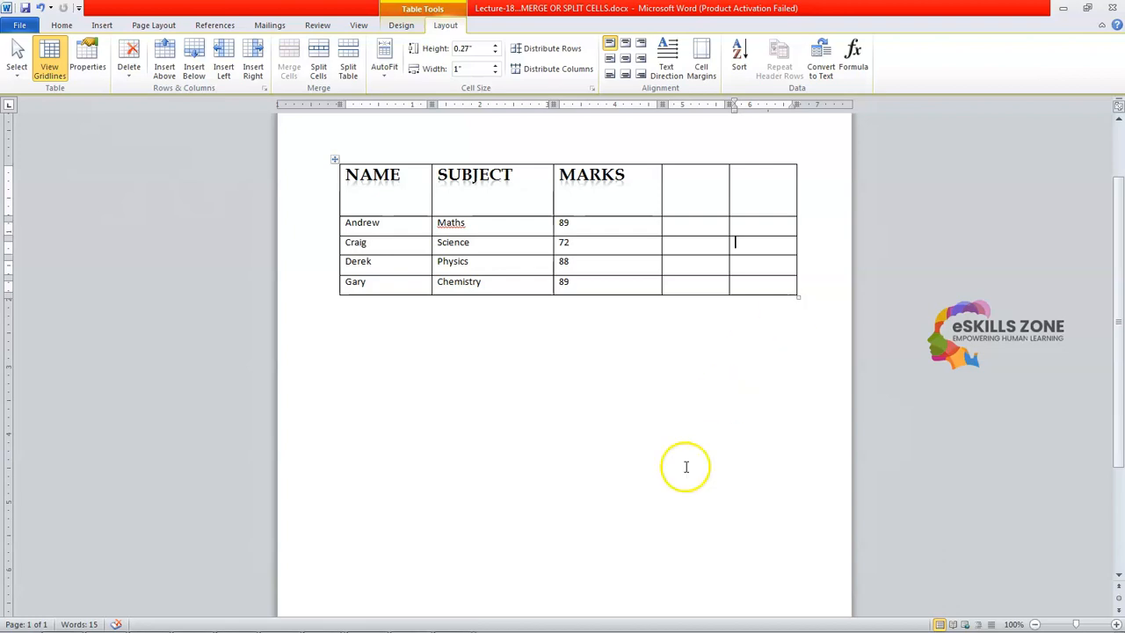
{"action": "left_click", "coordinate": [803, 299]}
{"action": "left_click_drag", "start_coordinate": [802, 300], "coordinate": [652, 473]}
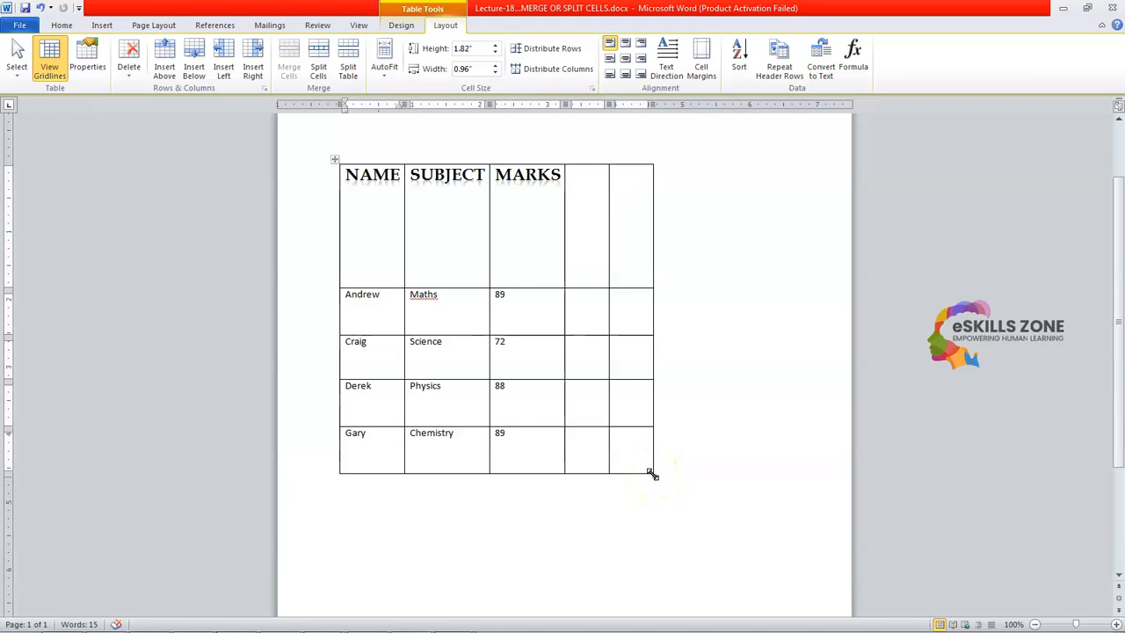
{"action": "left_click_drag", "start_coordinate": [651, 474], "coordinate": [793, 314]}
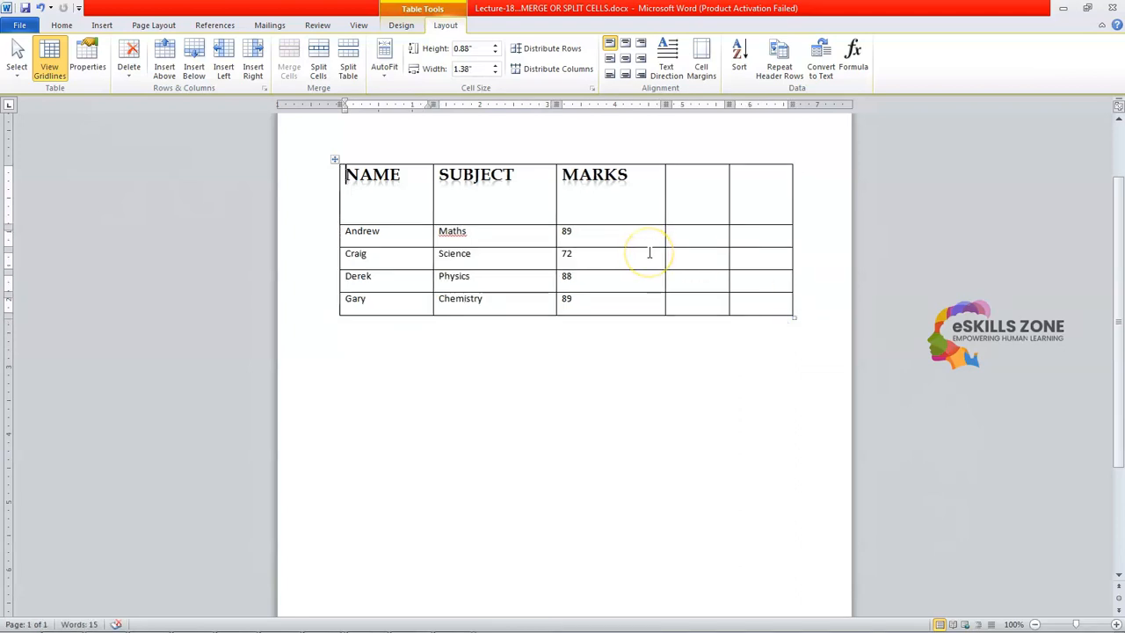